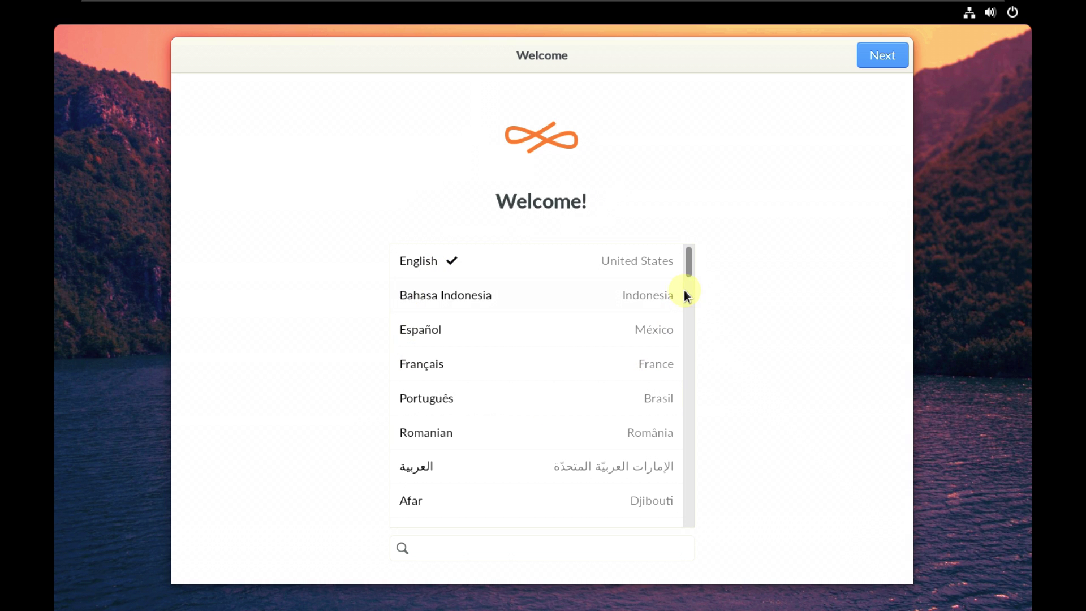
Keep English as the language and choose to try Endless OS without reformatting
left_click_drag(686, 267, 688, 234)
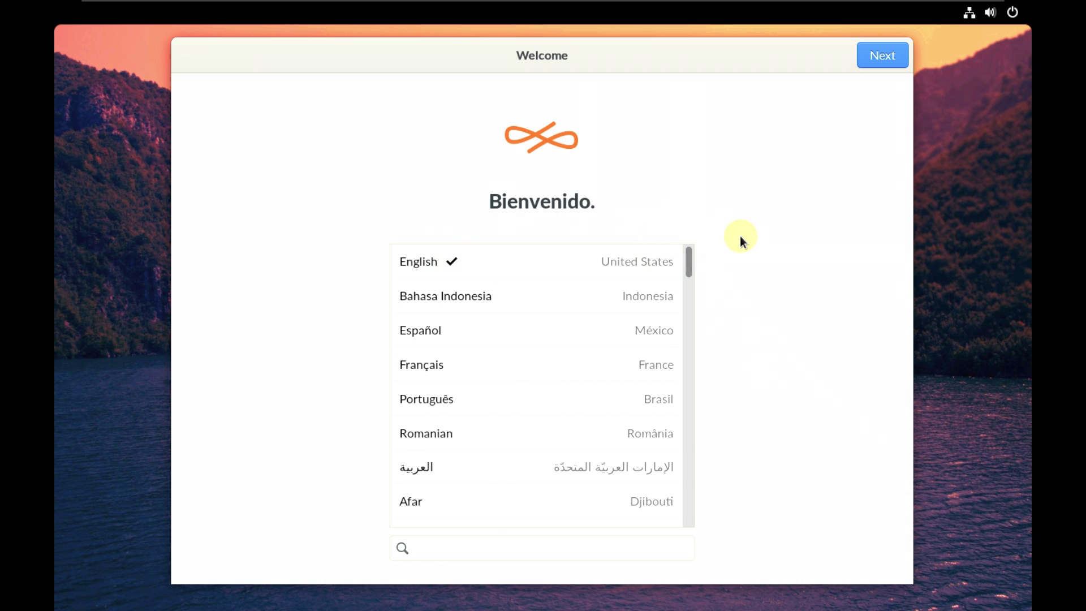
left_click(897, 58)
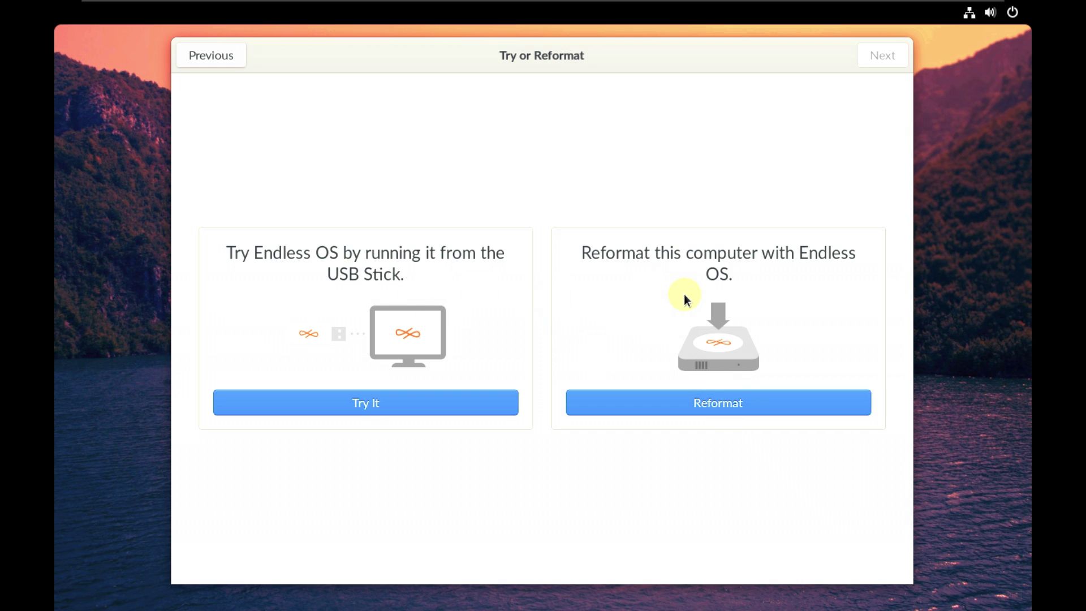
left_click(365, 409)
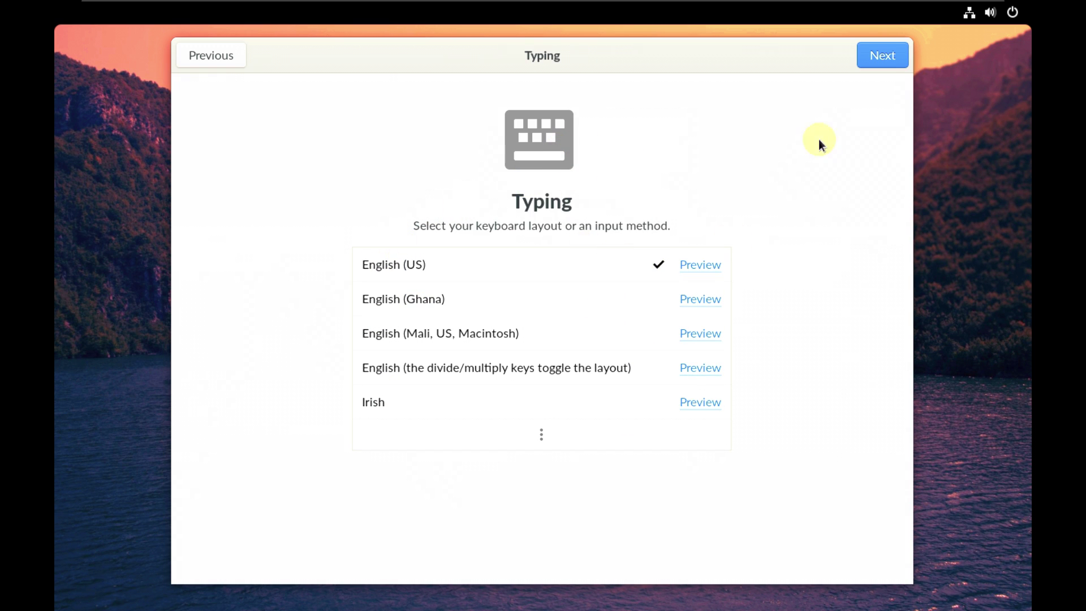
Keep the English (US) keyboard layout and scroll the terms of use to the end
left_click(878, 56)
left_click_drag(778, 167, 775, 317)
left_click_drag(775, 406, 780, 490)
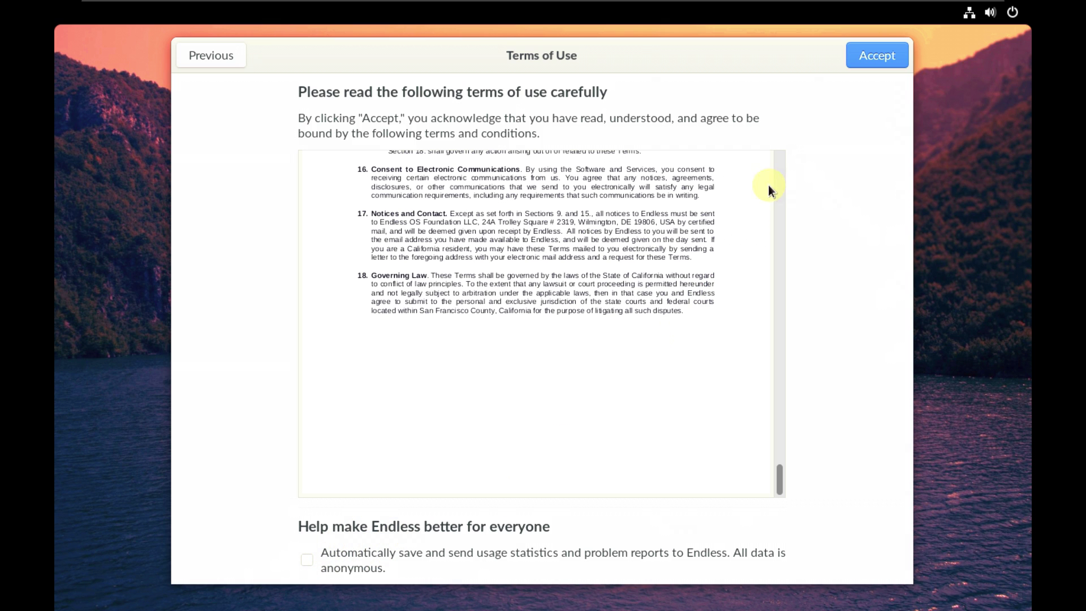
Accept the Endless OS terms of use
left_click(858, 62)
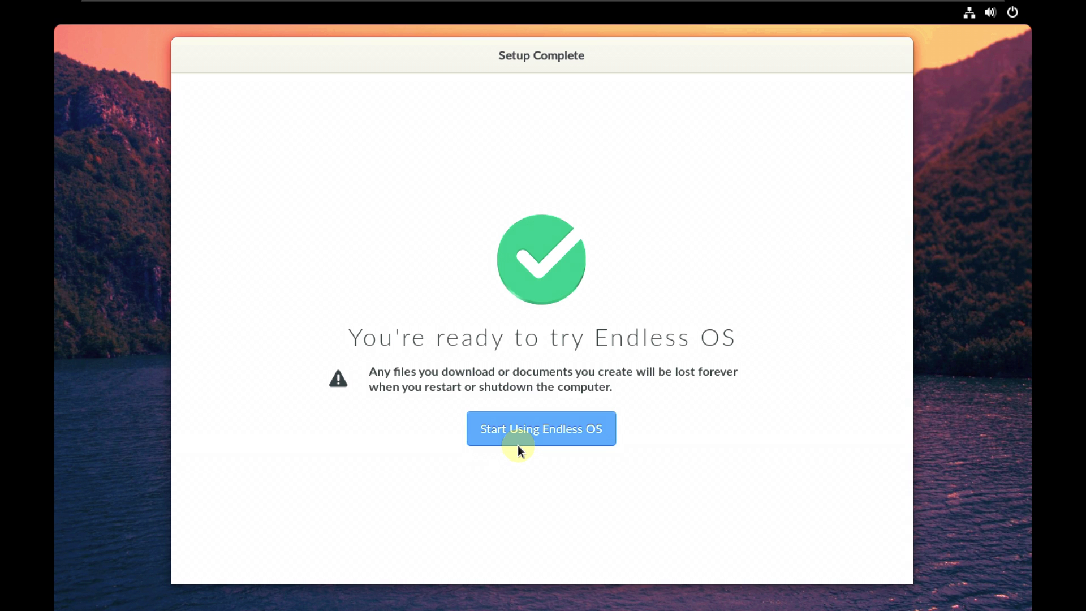
Start the live session and take the Welcome to Endless OS 5 tour
left_click(569, 434)
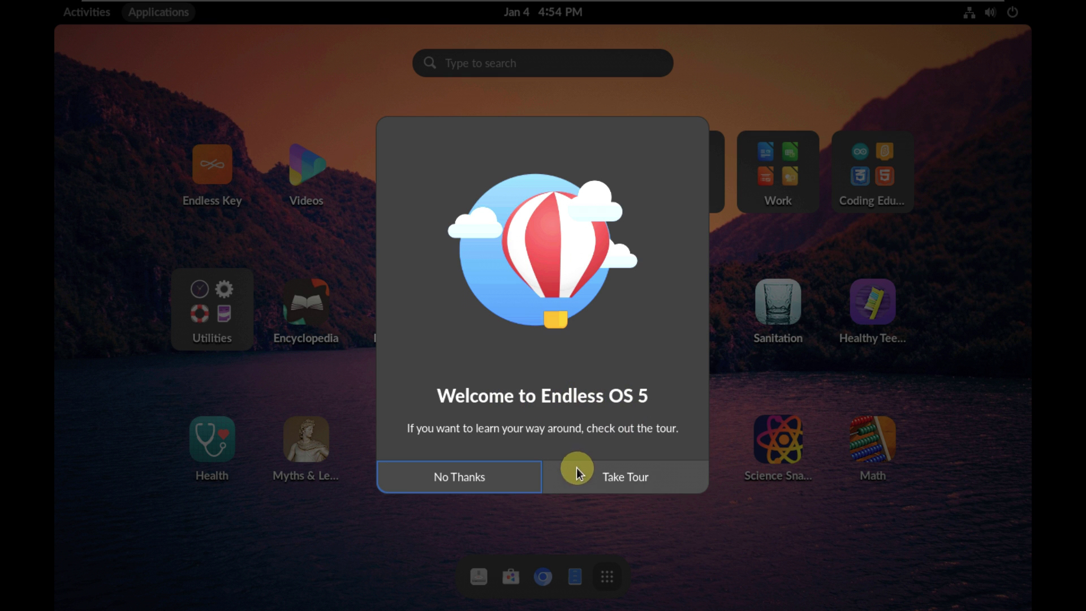
left_click(627, 478)
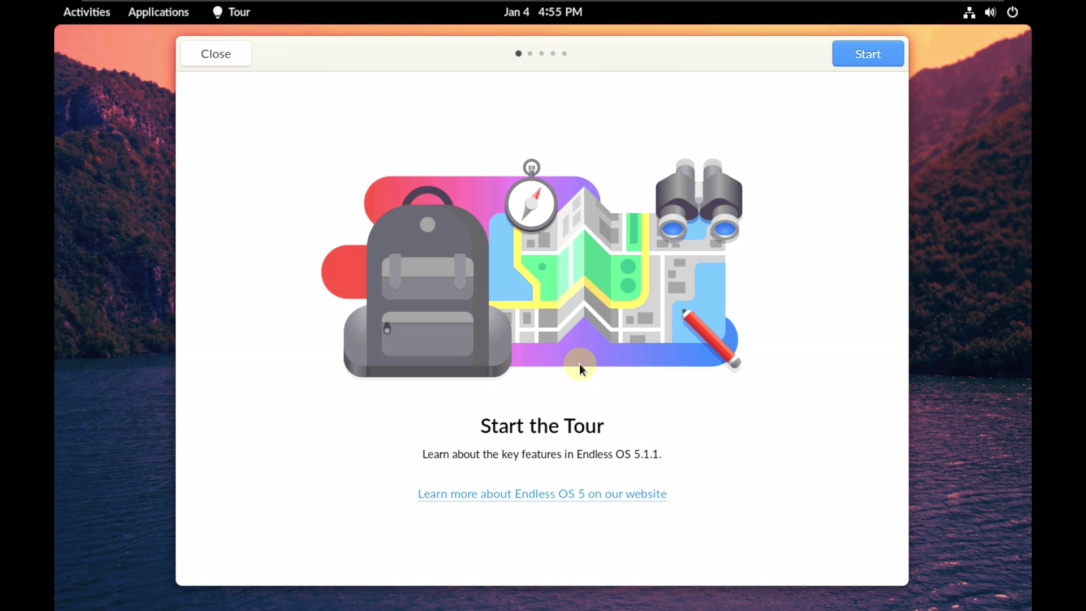
Step through each Endless OS 5 tour page, including workspaces, and close the tour
left_click(860, 55)
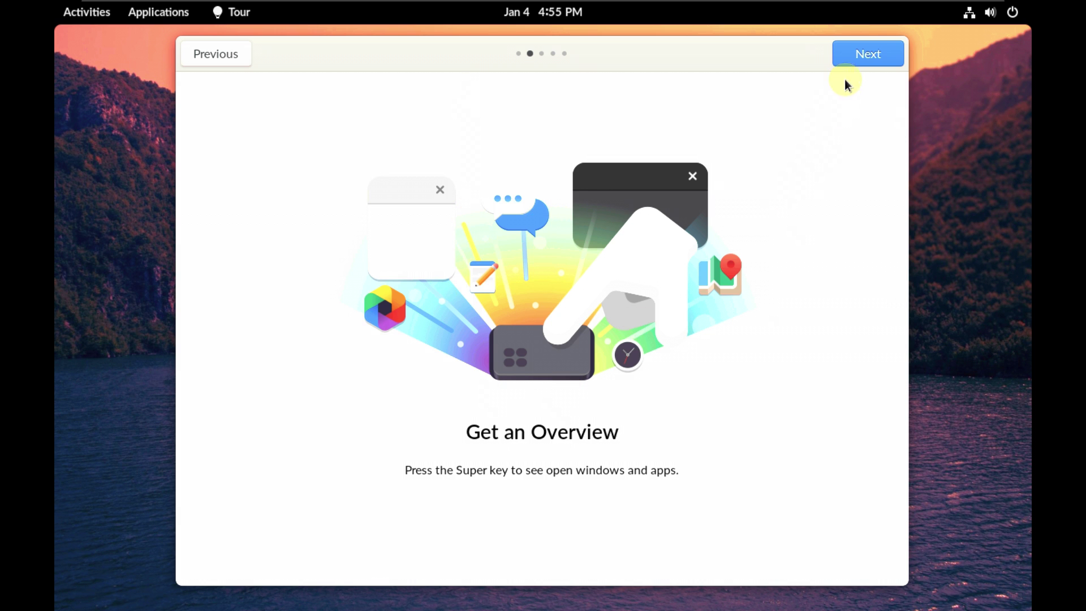
left_click(851, 61)
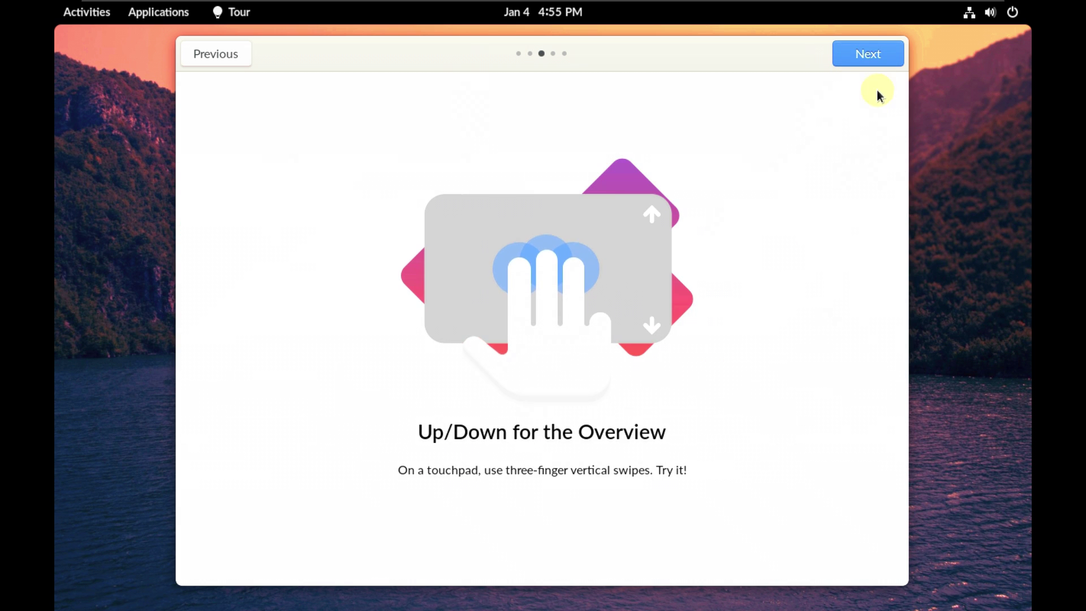
left_click(868, 50)
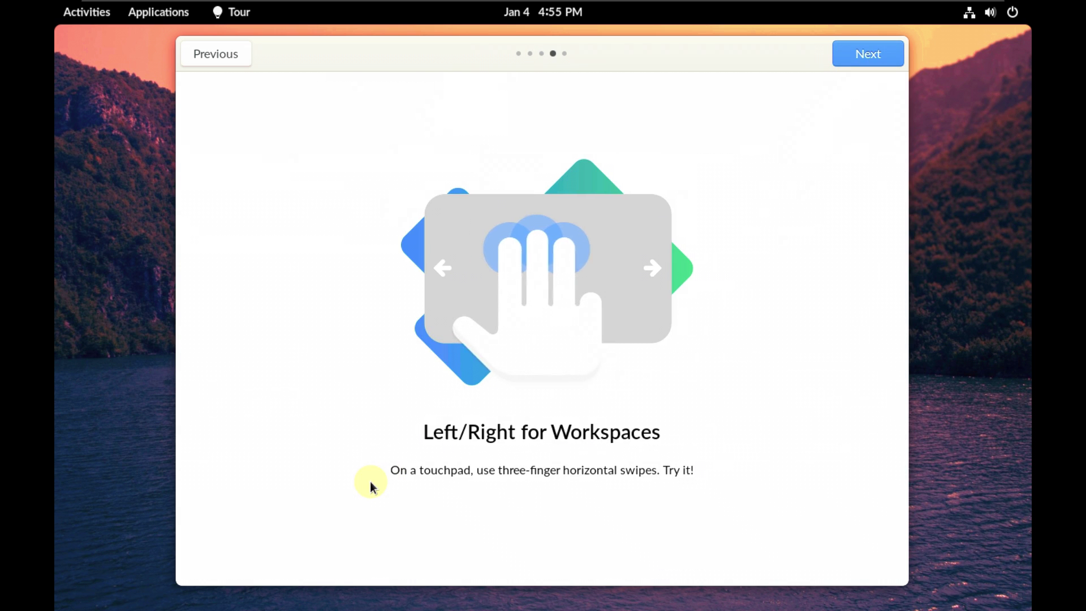
left_click(849, 61)
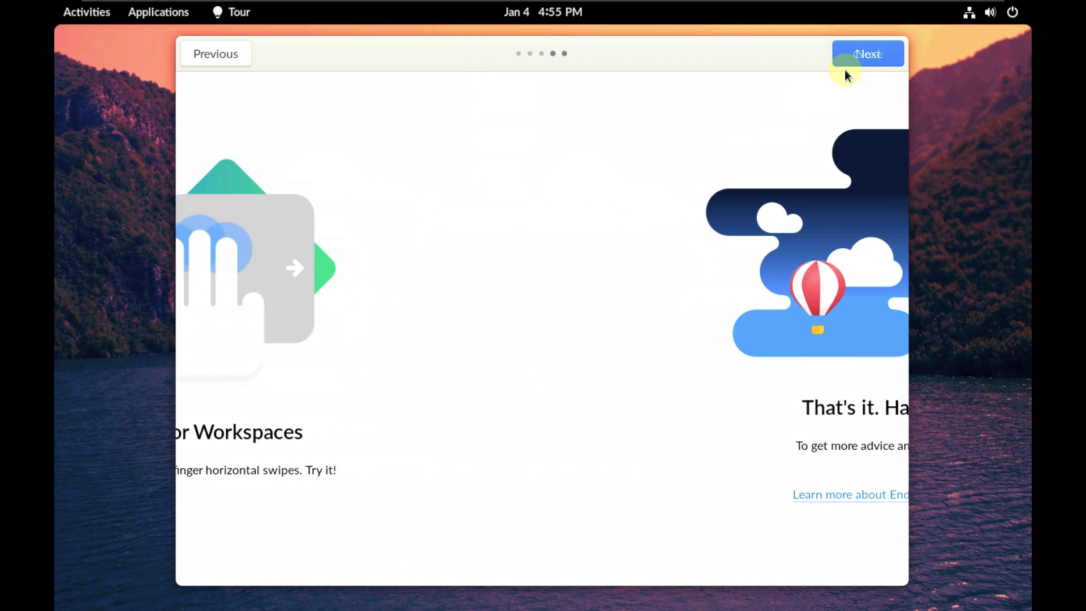
left_click(901, 52)
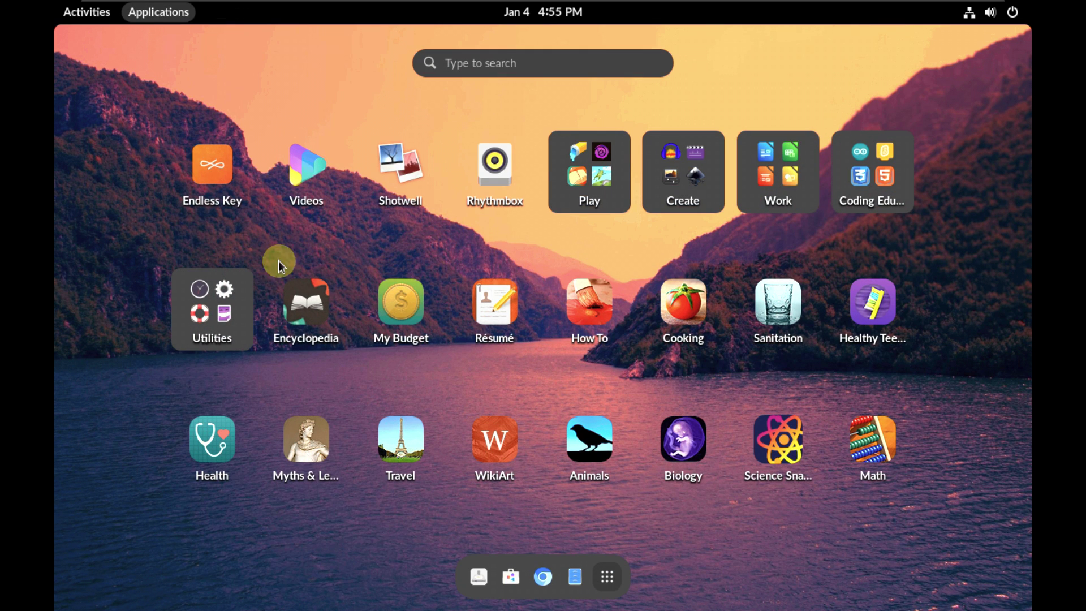
Launch Settings through the Activities overview, the app grid and the Utilities folder
left_click(86, 12)
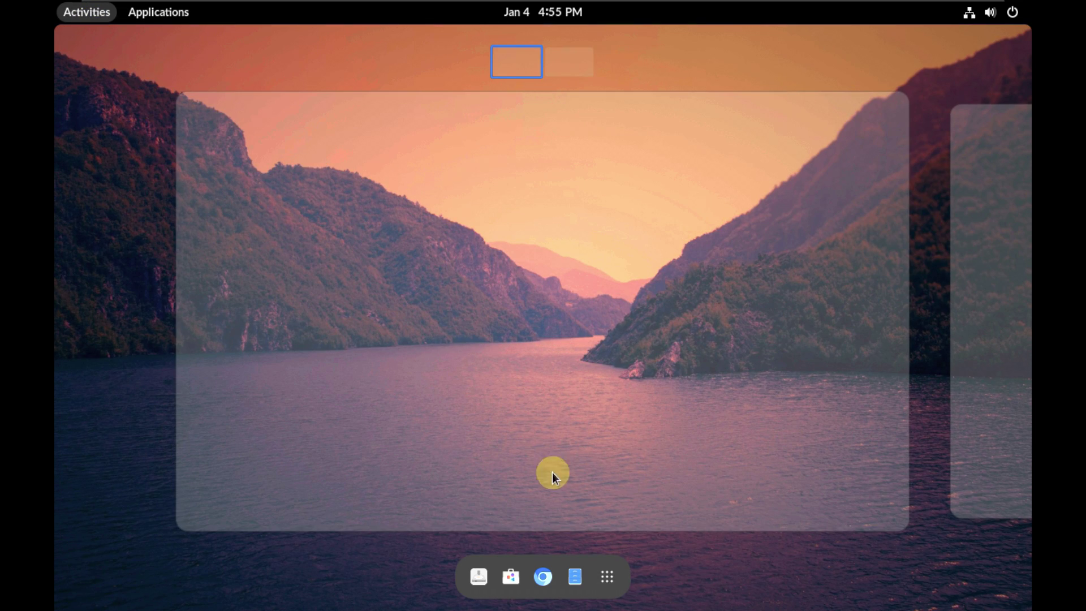
left_click(607, 574)
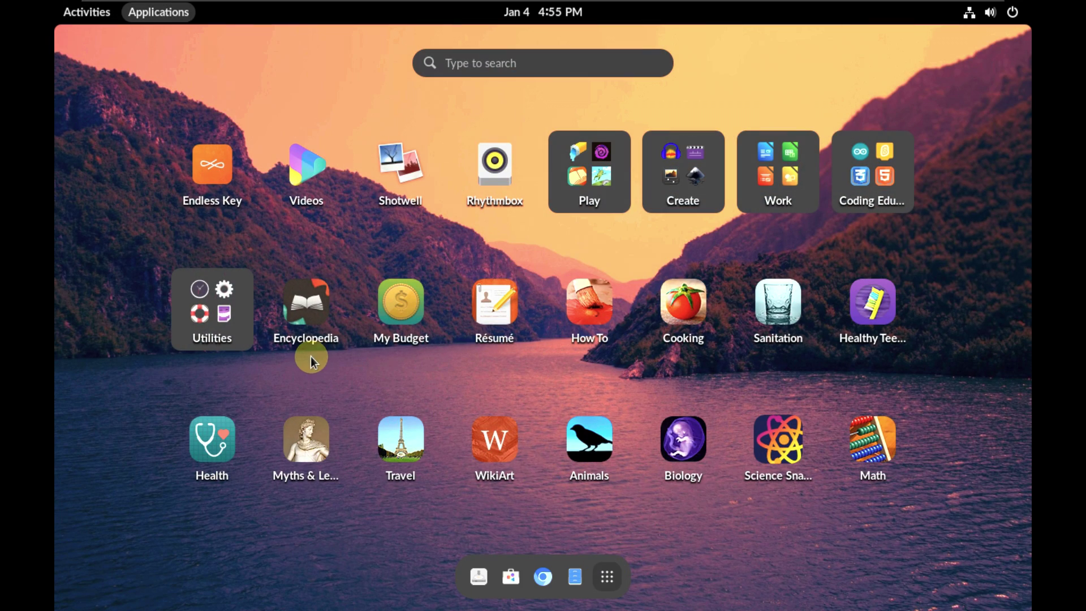
left_click(219, 334)
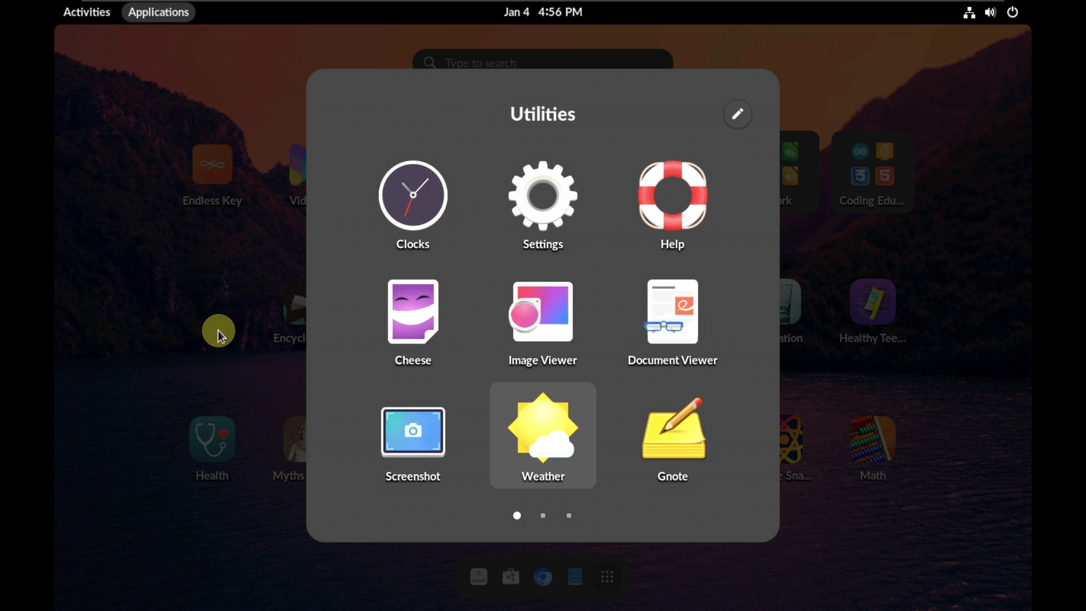
left_click(499, 213)
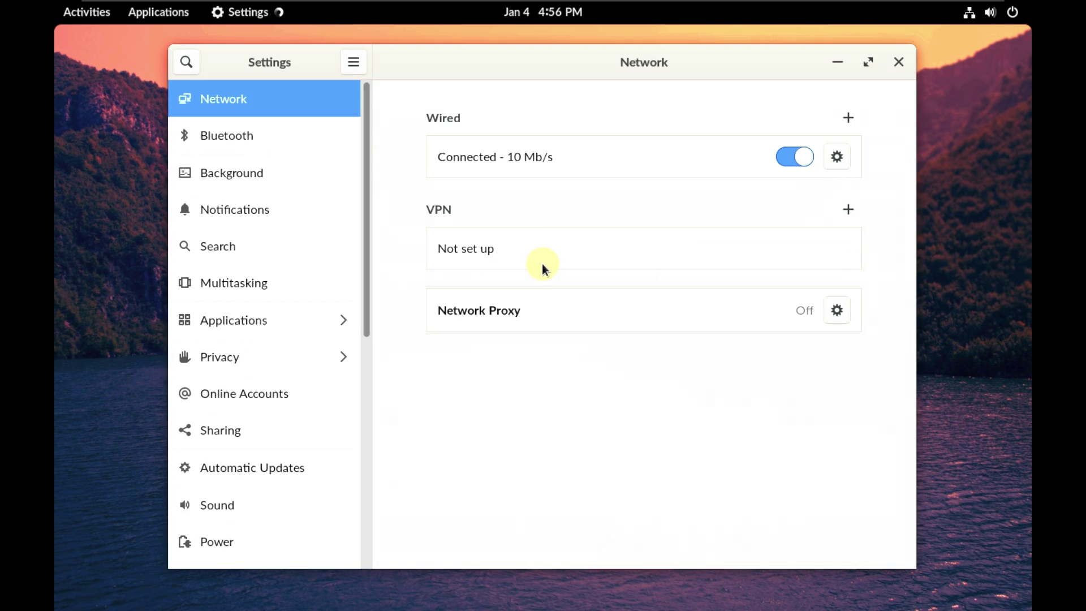
Set the Displays resolution to 1920 × 1080 (16:9), apply it and keep the changes
scroll(273, 413, "down", 5)
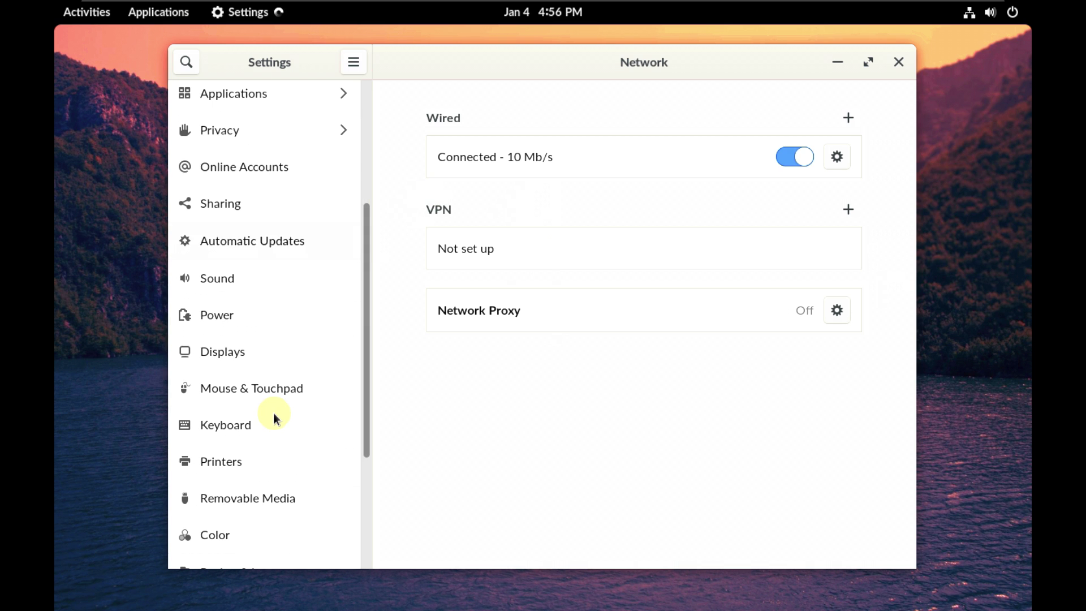
left_click(265, 349)
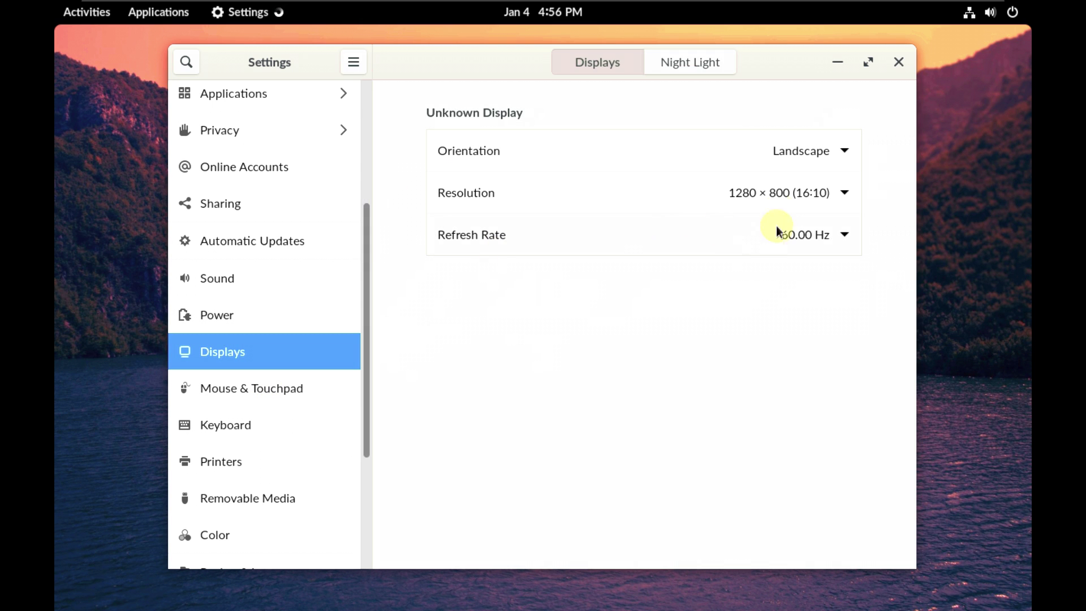
left_click(779, 194)
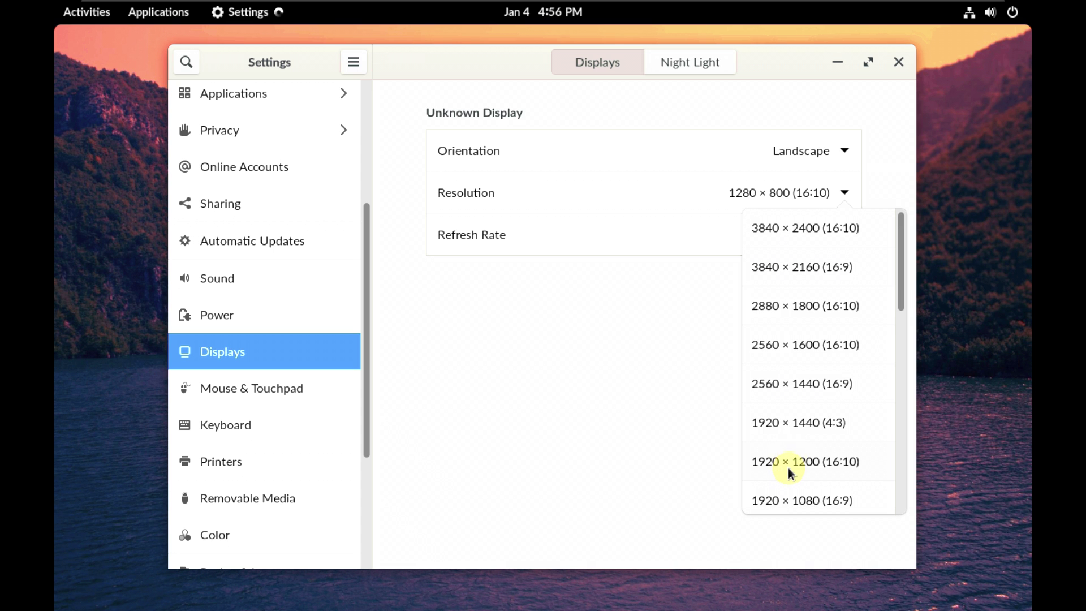
scroll(789, 473, "down", 2)
left_click(788, 429)
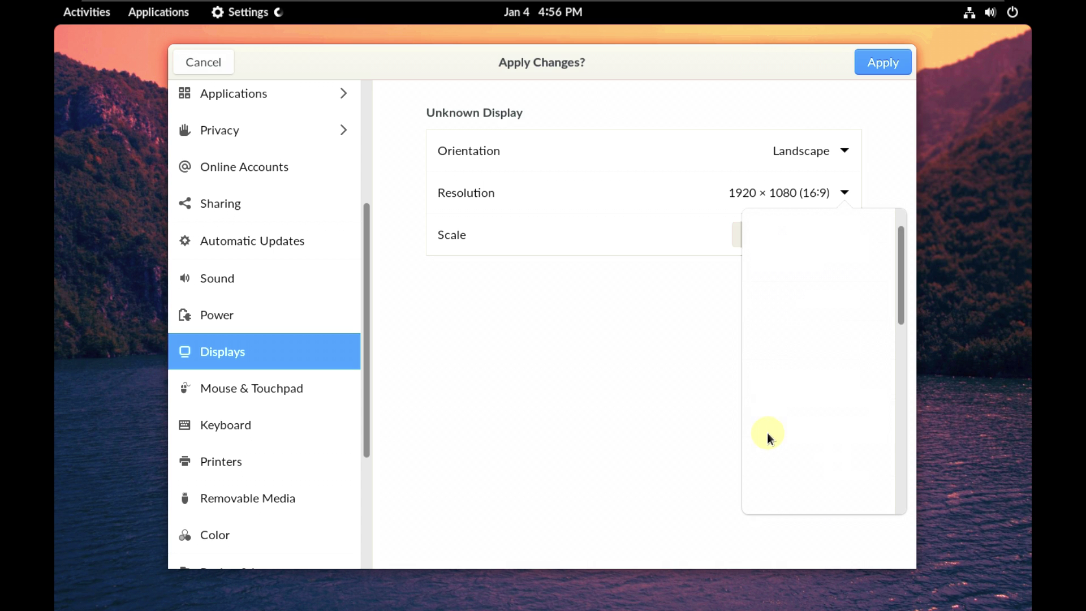
left_click(861, 65)
left_click(628, 343)
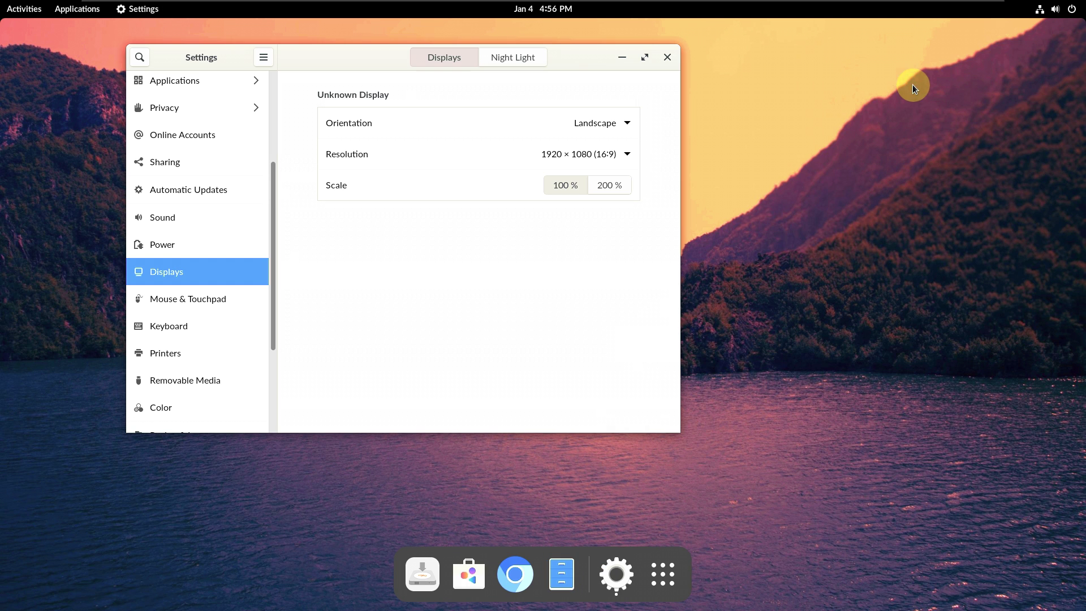
Open the About page in Settings and enlarge the Settings window
mouse_move(980, 3)
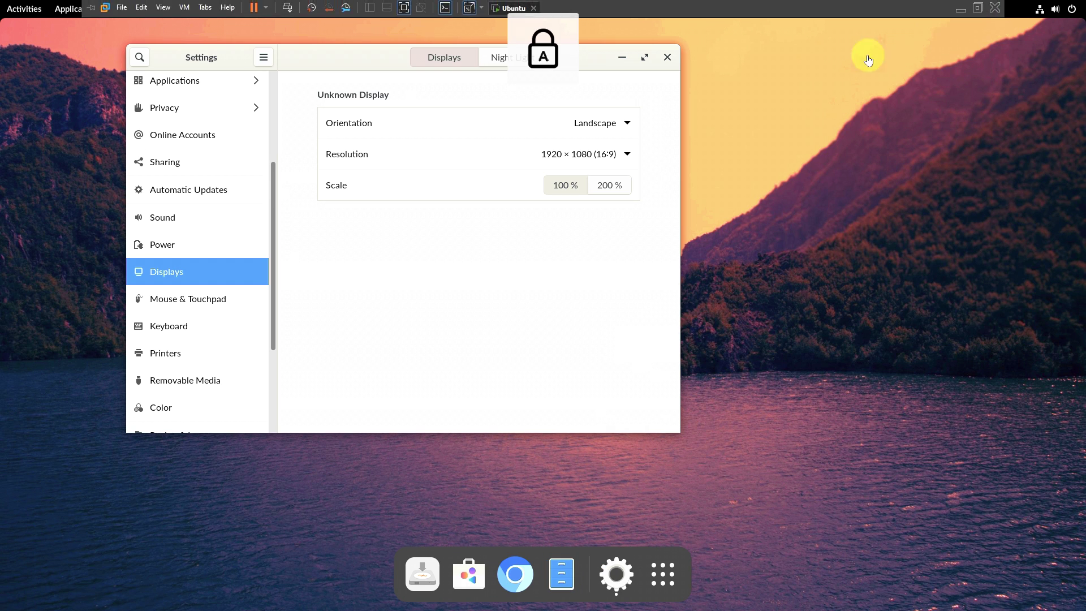
left_click(467, 12)
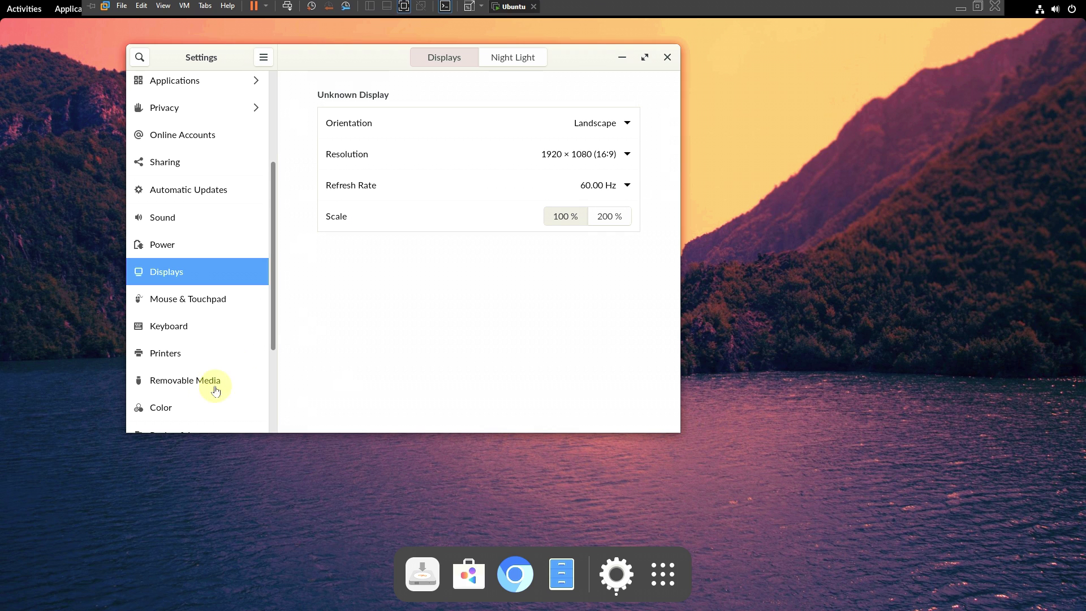
left_click_drag(273, 339, 270, 425)
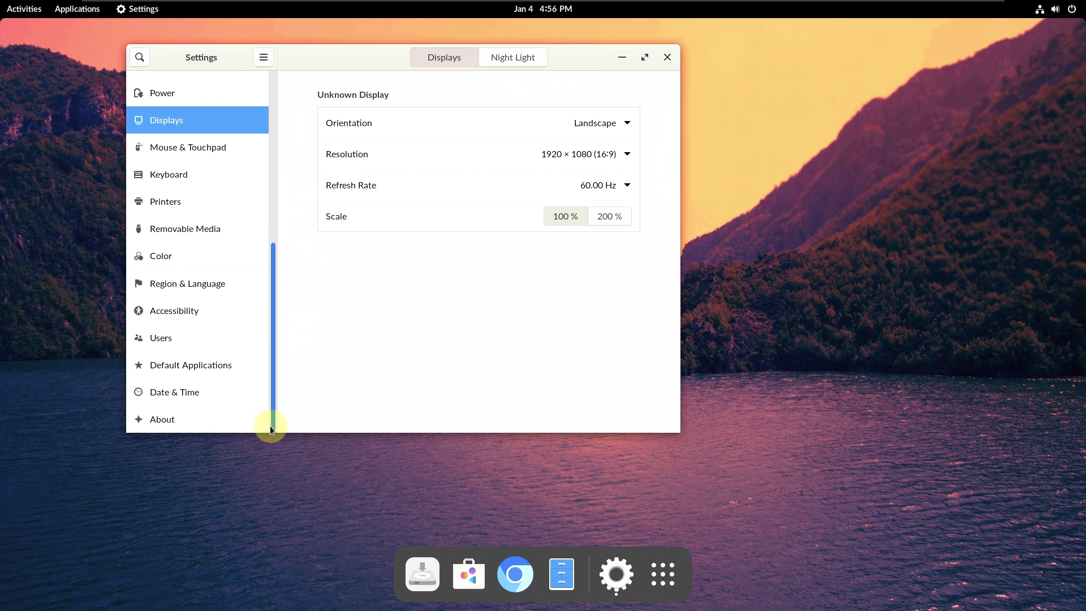
left_click(162, 419)
left_click_drag(681, 432, 823, 584)
Highlight the Endless OS 5.1.1 version, build ID and 64-bit type, then close Settings
scroll(774, 376, "down", 4)
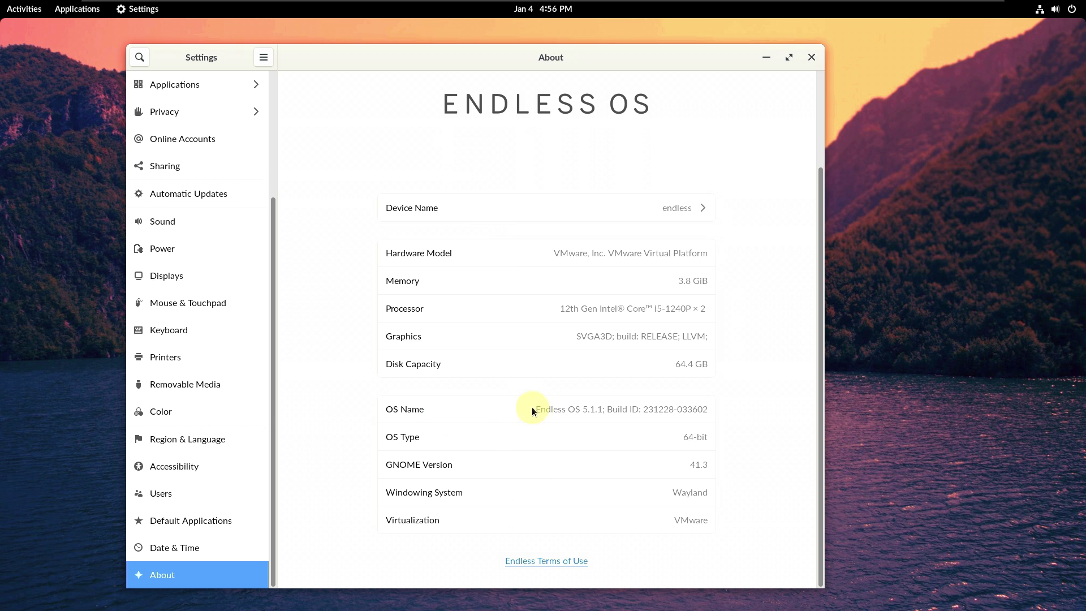
left_click_drag(534, 409, 606, 408)
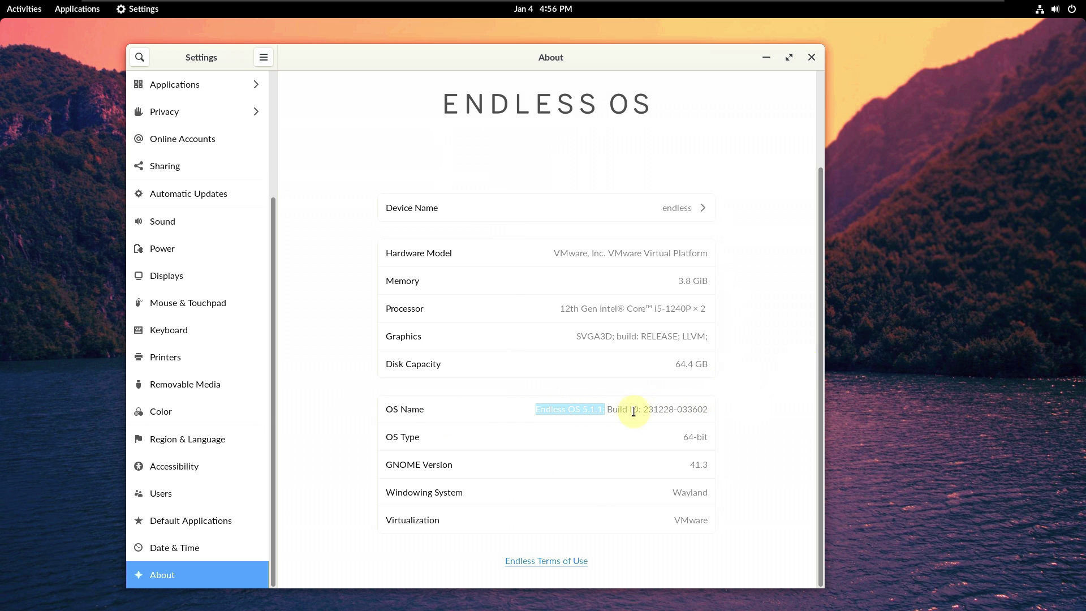
left_click_drag(608, 409, 712, 419)
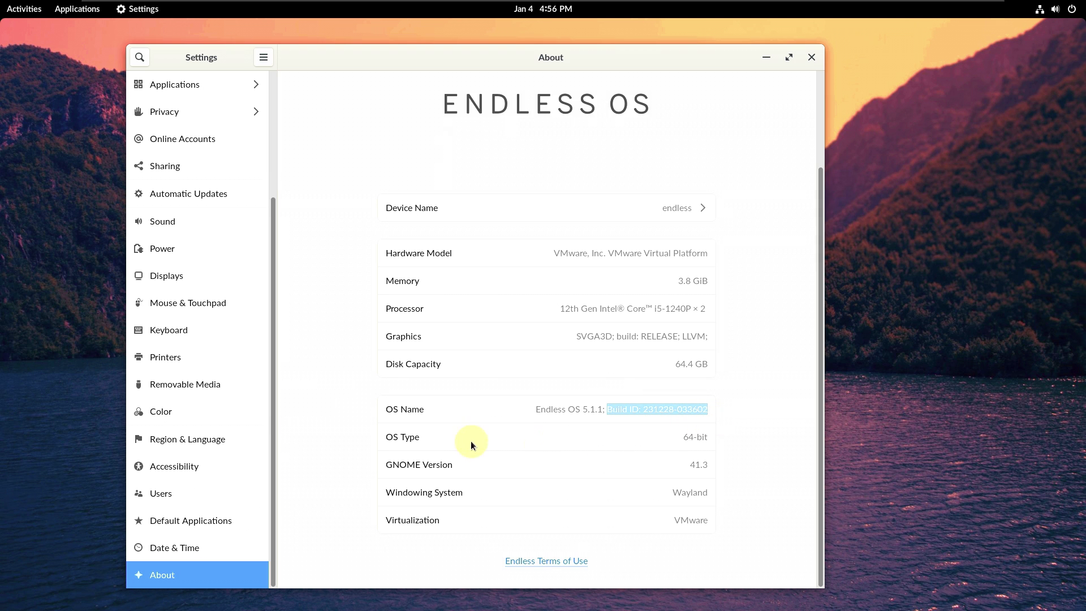
left_click_drag(709, 437, 688, 437)
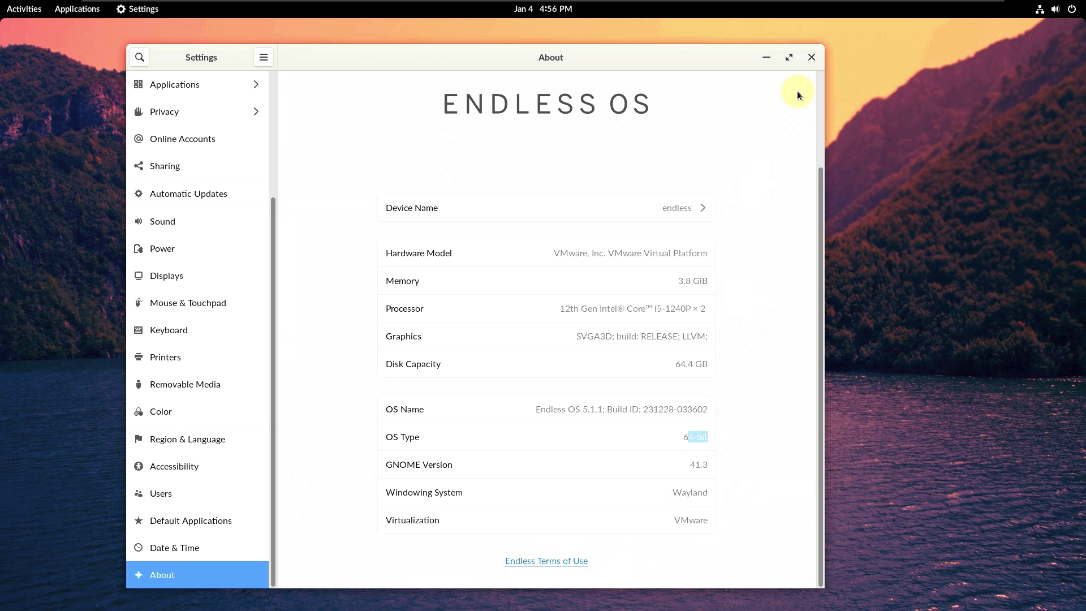
left_click(811, 57)
left_click(646, 564)
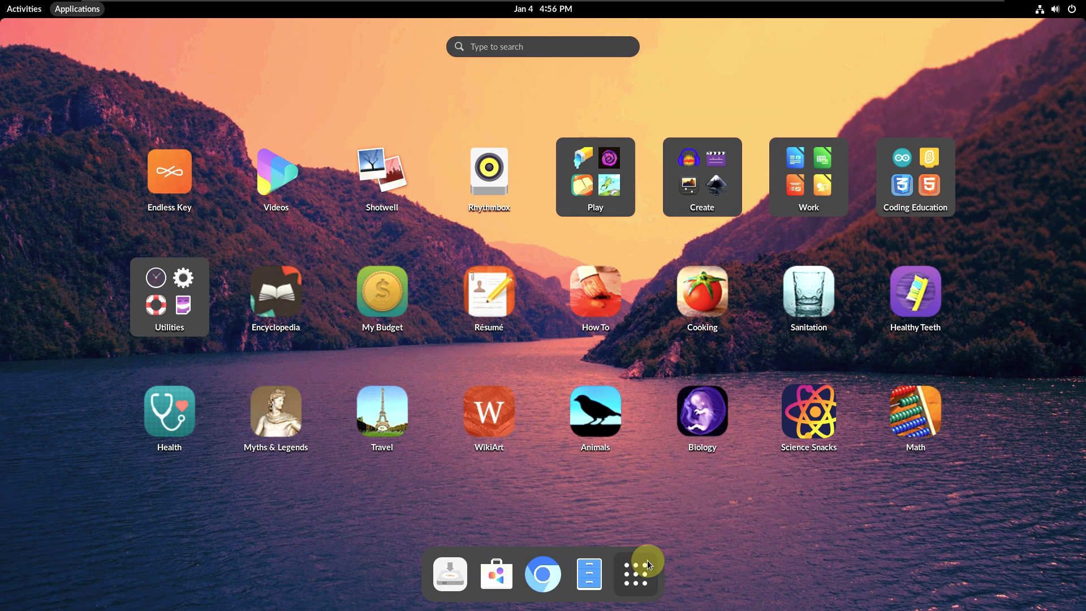